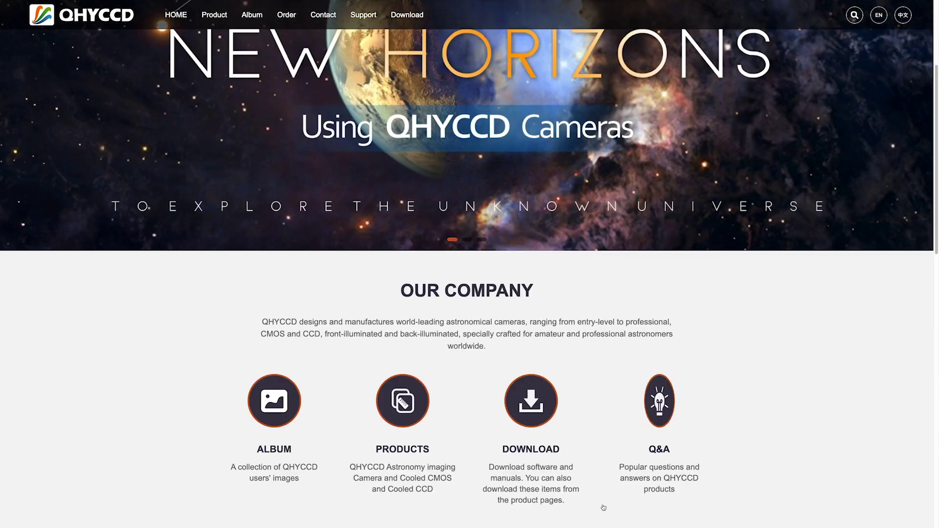
- Go to the QHYCCD Download page listing the all-in-one system packs
{"action": "left_click", "coordinate": [531, 401]}
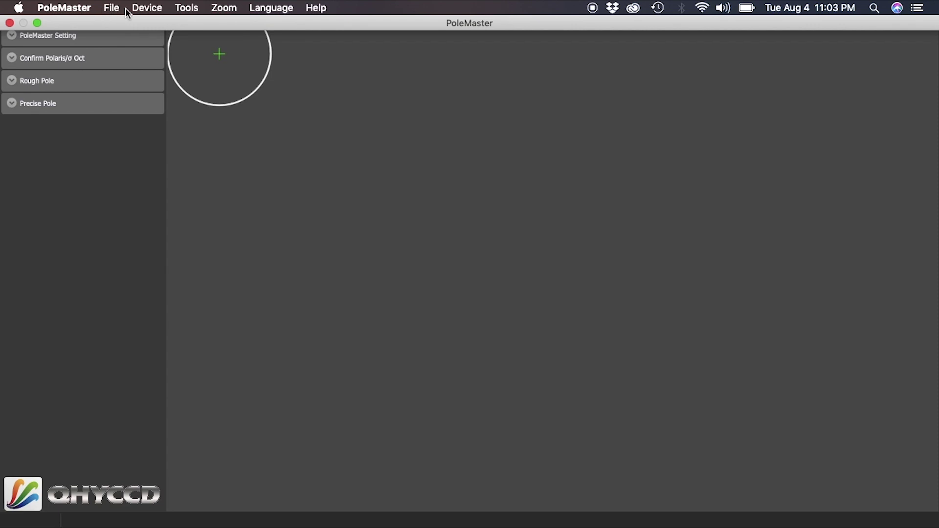
- Connect to the PoleMaster camera via the Device menu to start the live sky view
{"action": "left_click", "coordinate": [144, 9]}
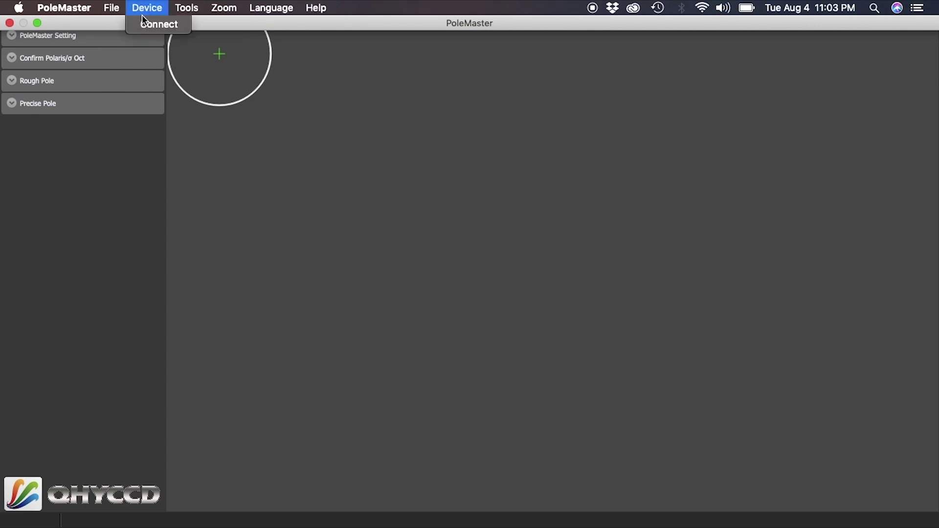
{"action": "left_click", "coordinate": [158, 24]}
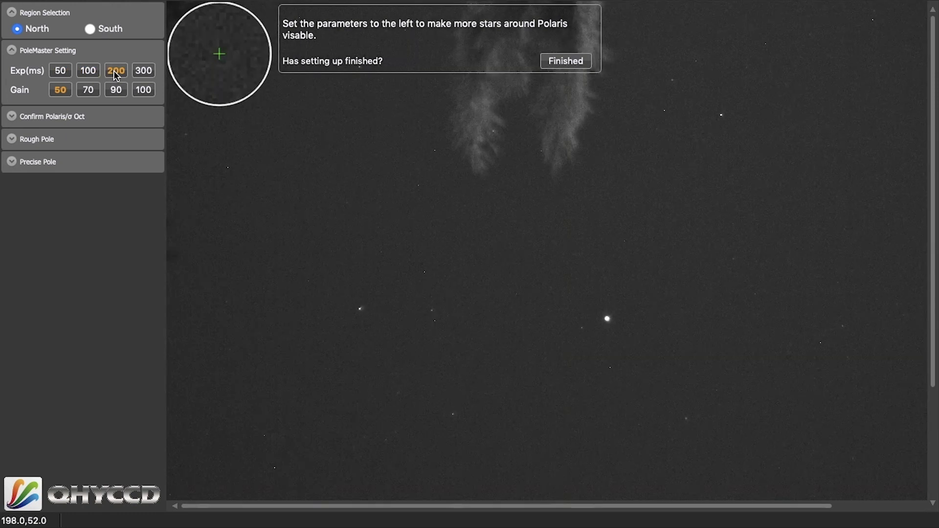
- Lengthen the exposure to reveal more stars around Polaris and finish camera setup
{"action": "left_click", "coordinate": [142, 71]}
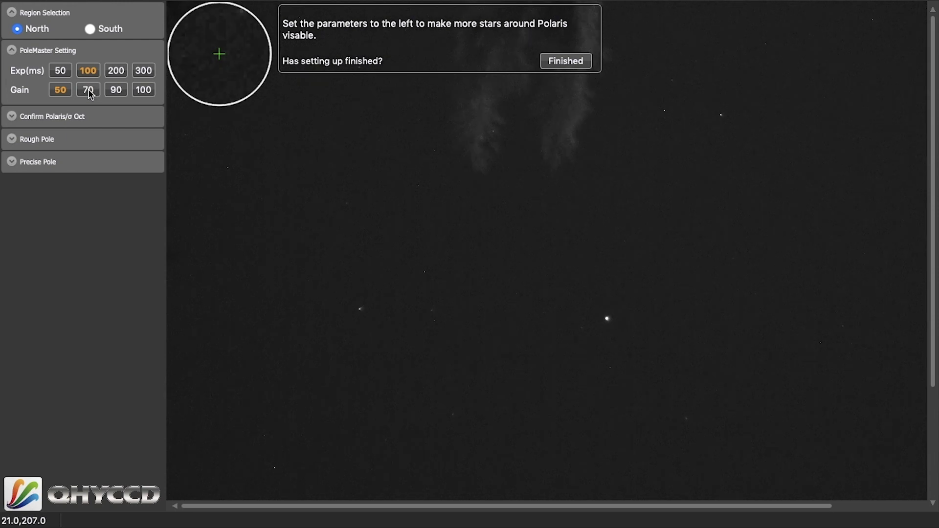
{"action": "left_click", "coordinate": [565, 61]}
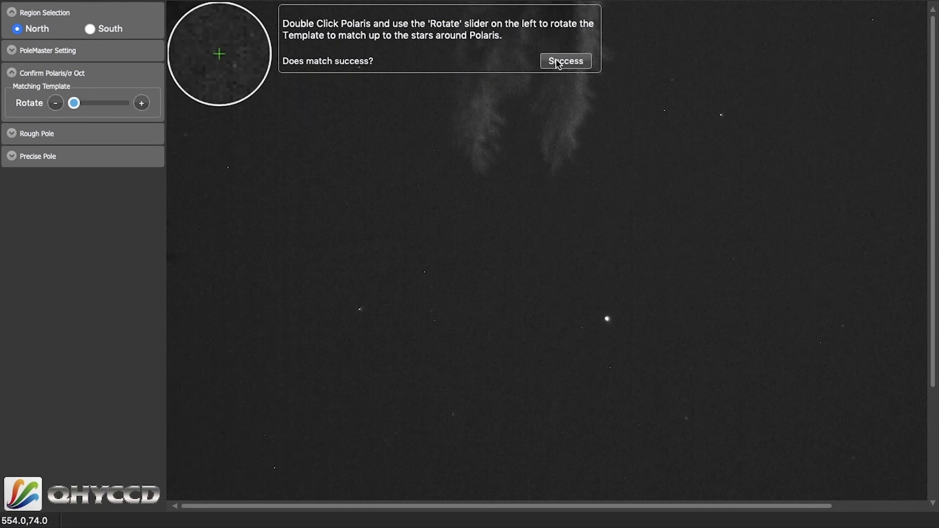
- Mark Polaris as the template centre and rotate the template forward around it
{"action": "double_click", "coordinate": [608, 322]}
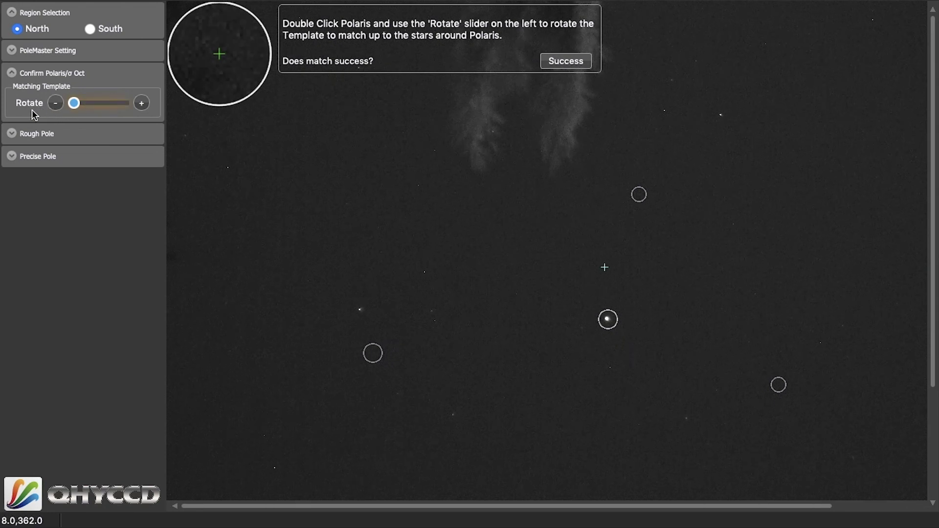
{"action": "left_click", "coordinate": [140, 104]}
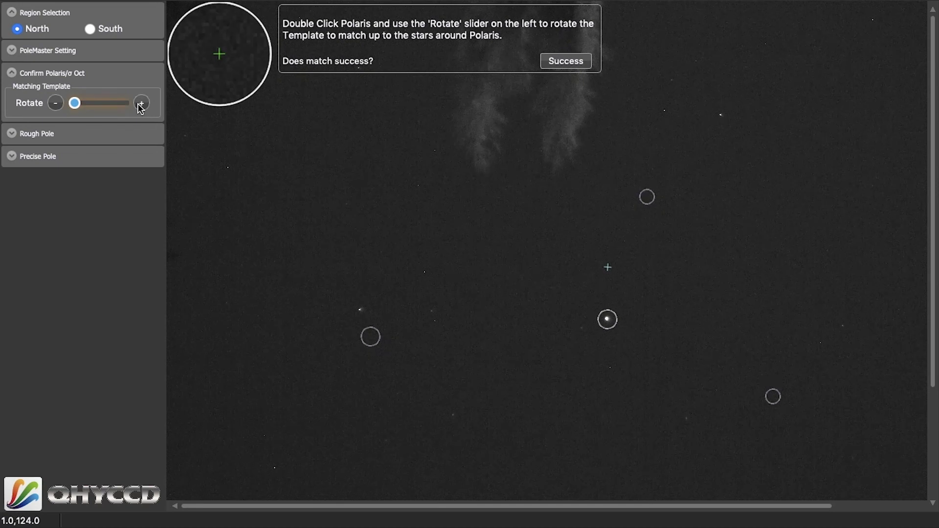
{"action": "left_click", "coordinate": [140, 104]}
{"action": "left_click", "coordinate": [140, 103]}
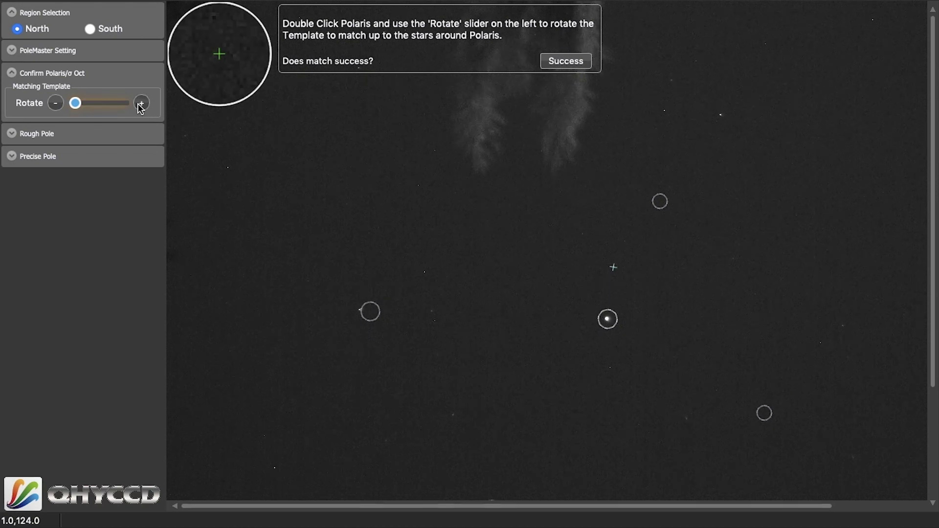
{"action": "left_click", "coordinate": [140, 104]}
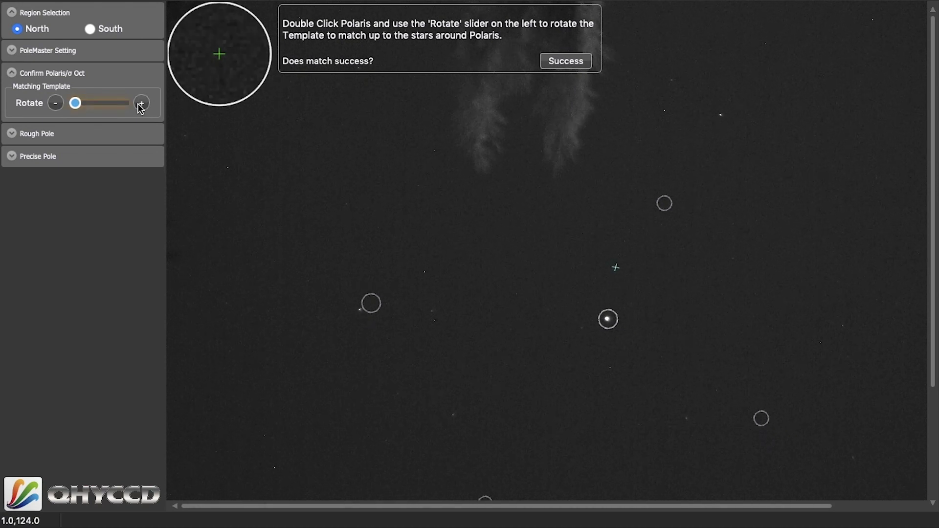
- Fine-tune the template rotation to fit the surrounding stars and confirm the match
{"action": "left_click_drag", "start_coordinate": [74, 104], "coordinate": [91, 109]}
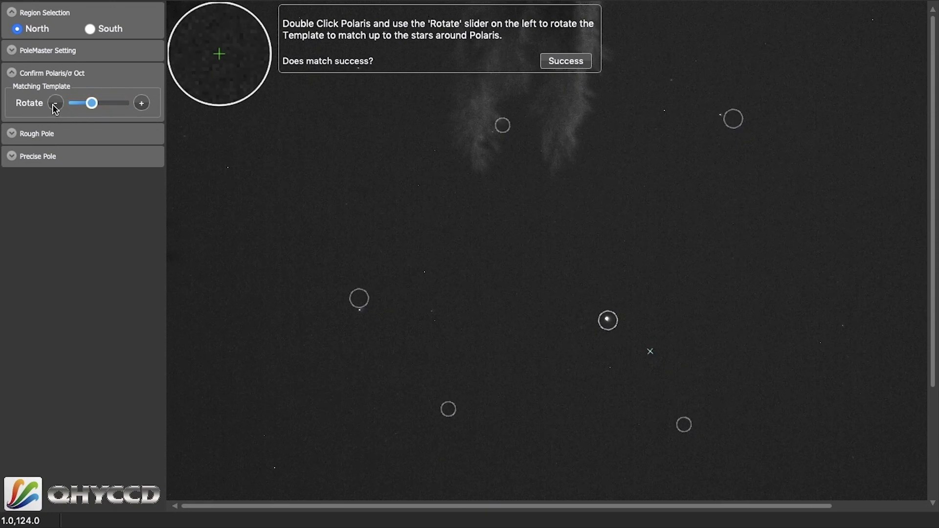
{"action": "left_click", "coordinate": [55, 104]}
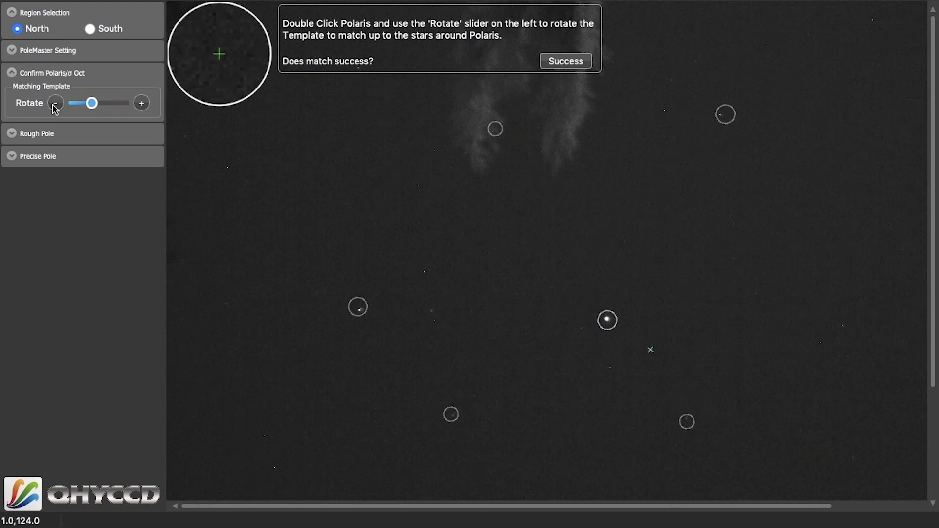
{"action": "left_click", "coordinate": [54, 103]}
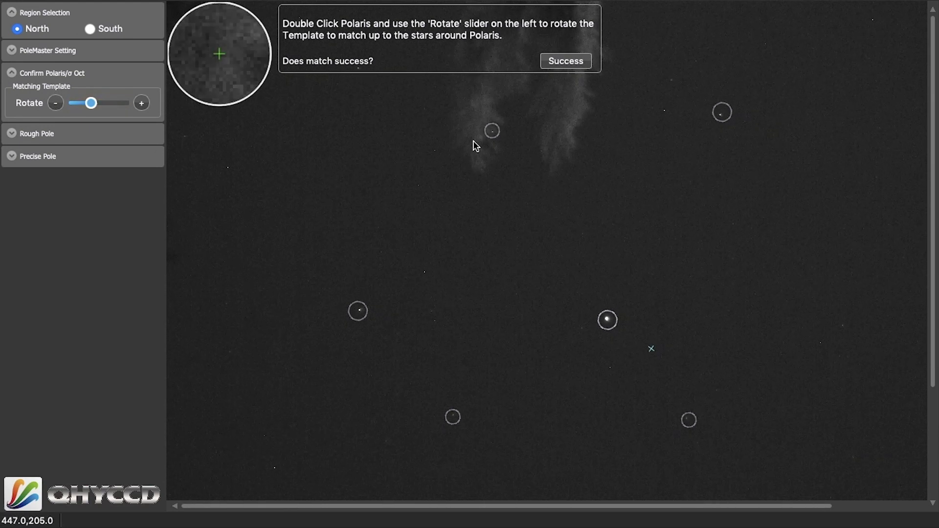
{"action": "left_click", "coordinate": [565, 61]}
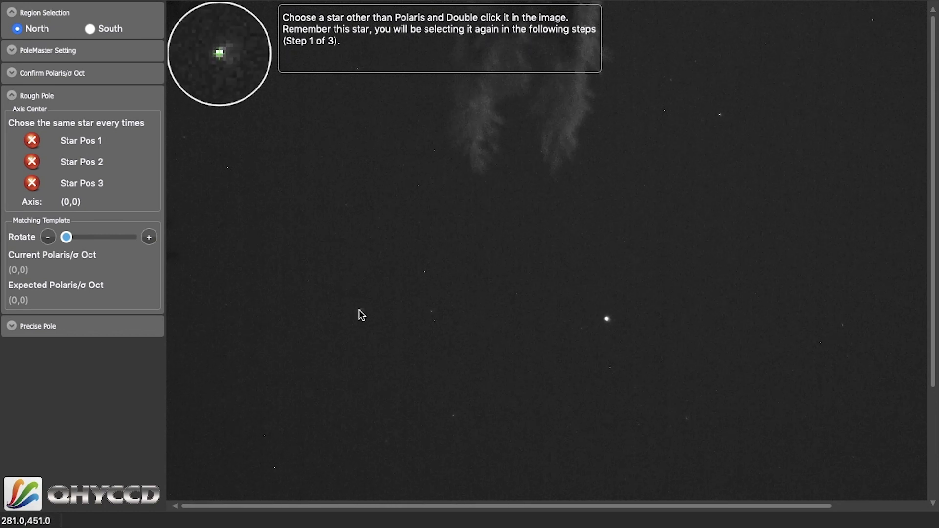
- Mark the reference star at RA position 1 and confirm the axis rotation
{"action": "double_click", "coordinate": [359, 315]}
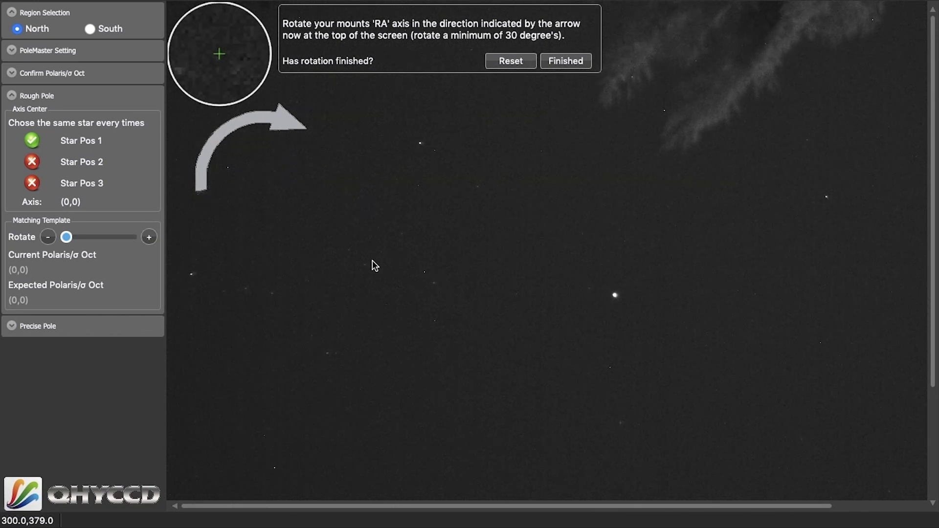
{"action": "left_click", "coordinate": [565, 61]}
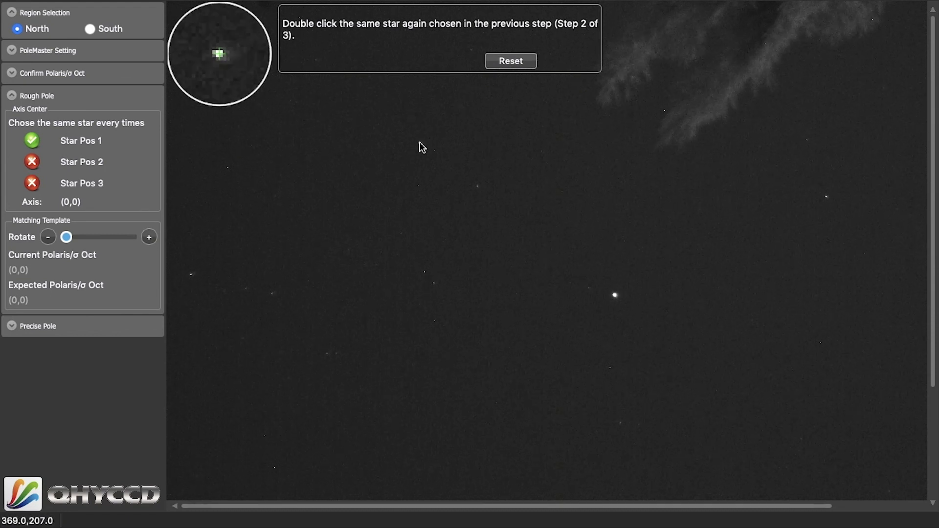
- Mark the same star at RA position 2 and confirm the second rotation
{"action": "double_click", "coordinate": [421, 147]}
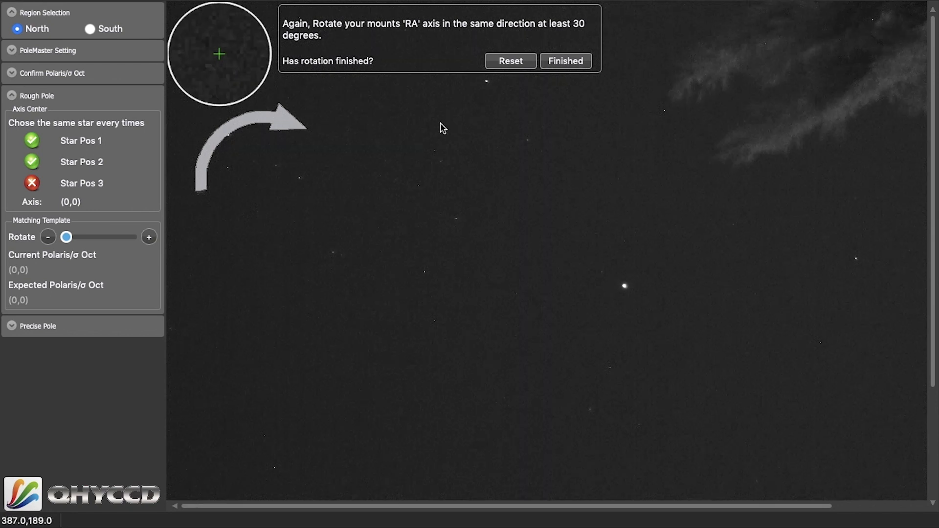
{"action": "left_click", "coordinate": [553, 67]}
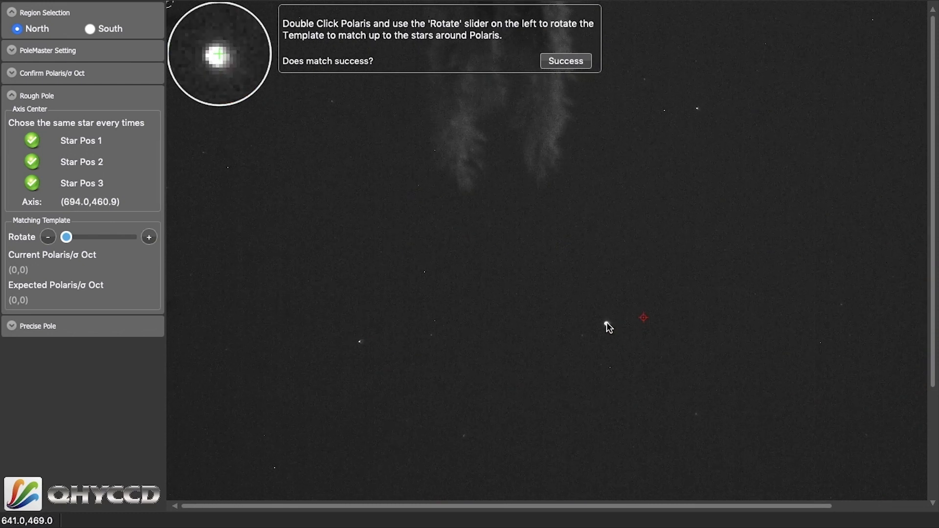
- Mark Polaris, rotate the template to fit the stars, and confirm the match
{"action": "double_click", "coordinate": [607, 327]}
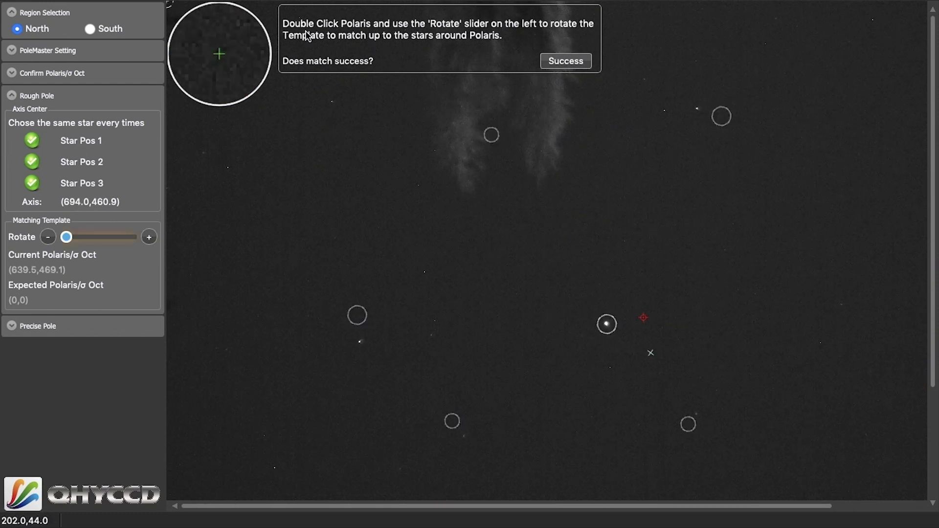
{"action": "left_click", "coordinate": [148, 237]}
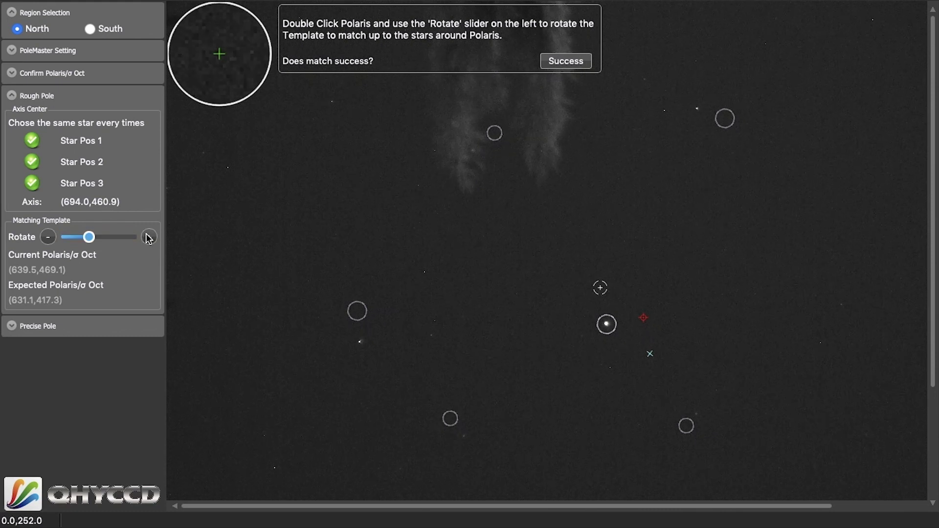
{"action": "left_click", "coordinate": [48, 236]}
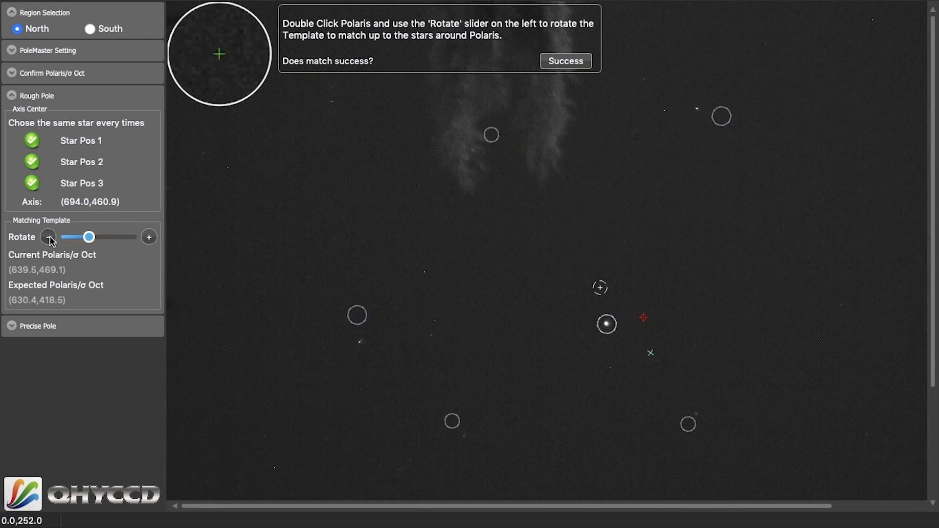
{"action": "left_click", "coordinate": [565, 61]}
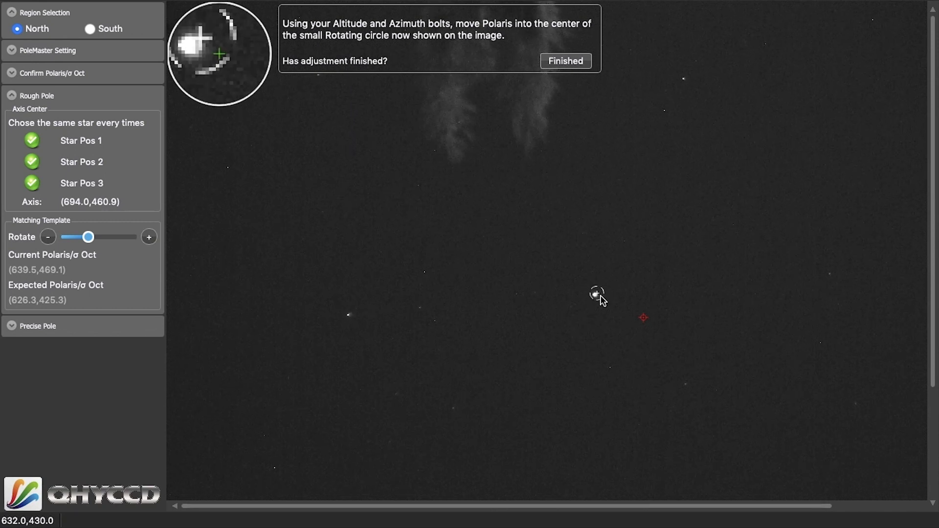
- Confirm the first altitude and azimuth bolt adjustment is finished
{"action": "left_click", "coordinate": [565, 61]}
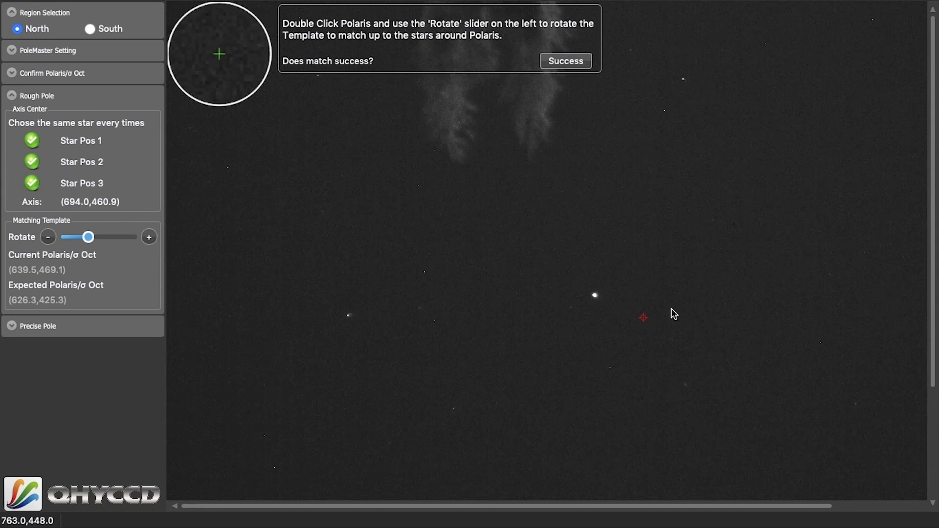
- Re-mark Polaris at (622.6,427.7) and confirm the match to reach the Precise Pole step
{"action": "double_click", "coordinate": [594, 294]}
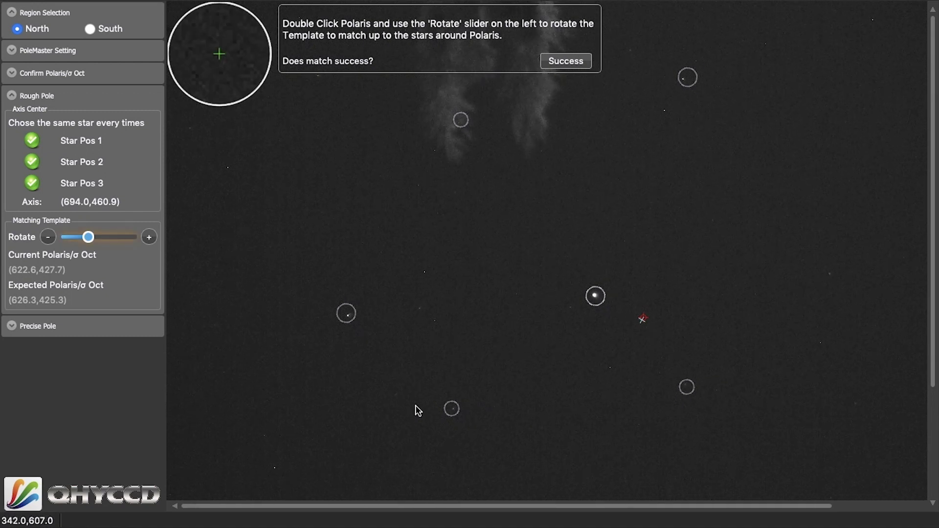
{"action": "left_click", "coordinate": [566, 61]}
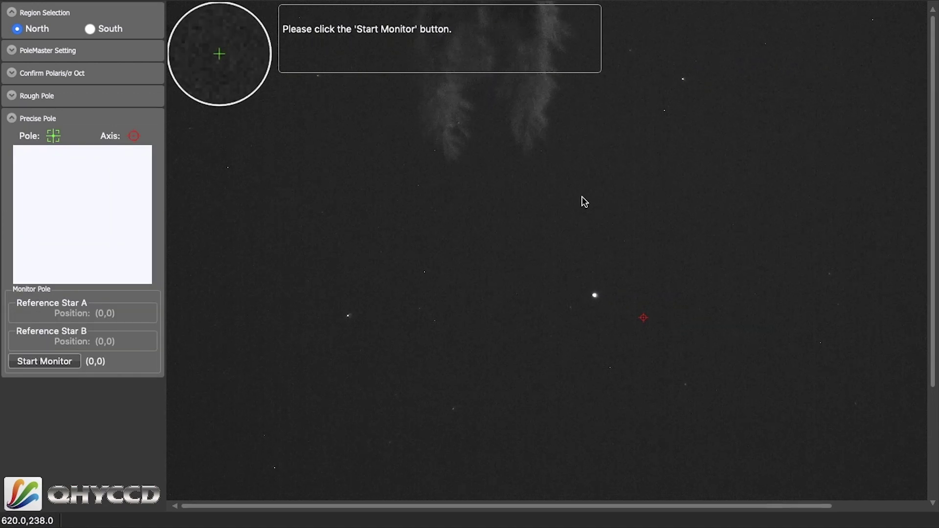
- Start precise pole monitoring, locking reference stars A and B
{"action": "left_click", "coordinate": [54, 365]}
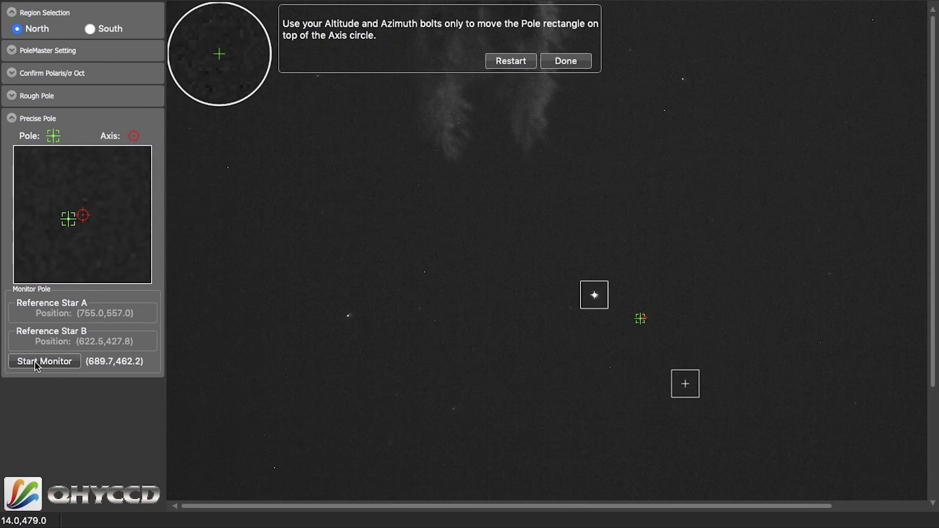